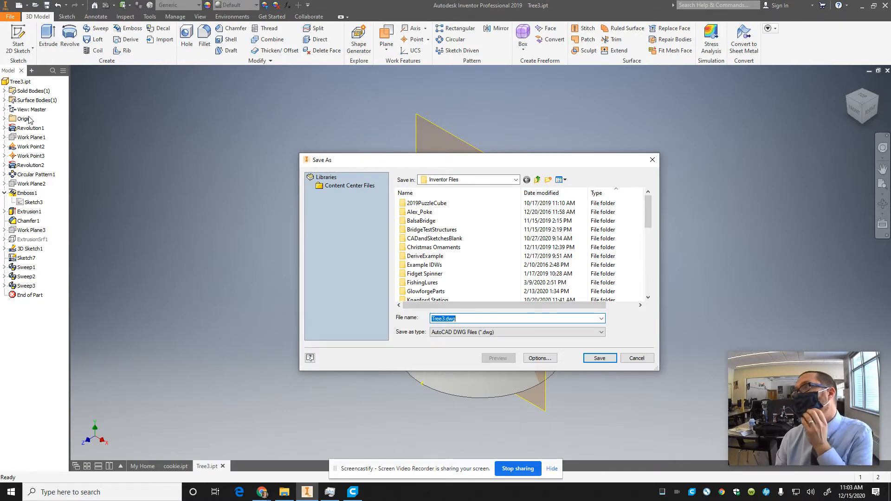
# Step: Start a CAD format export of the Tree3 part with STL Files (*.stl) as the file type
pyautogui.click(634, 360)
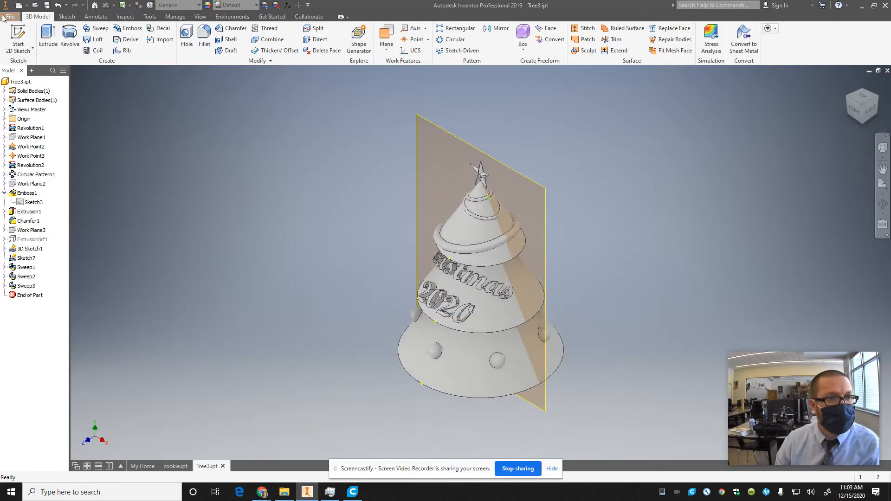
pyautogui.click(2, 17)
pyautogui.moveTo(31, 137)
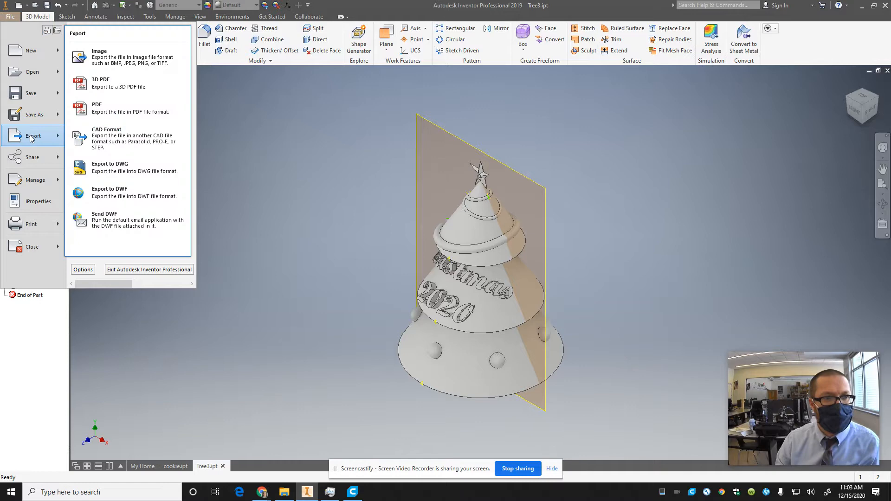
pyautogui.click(110, 138)
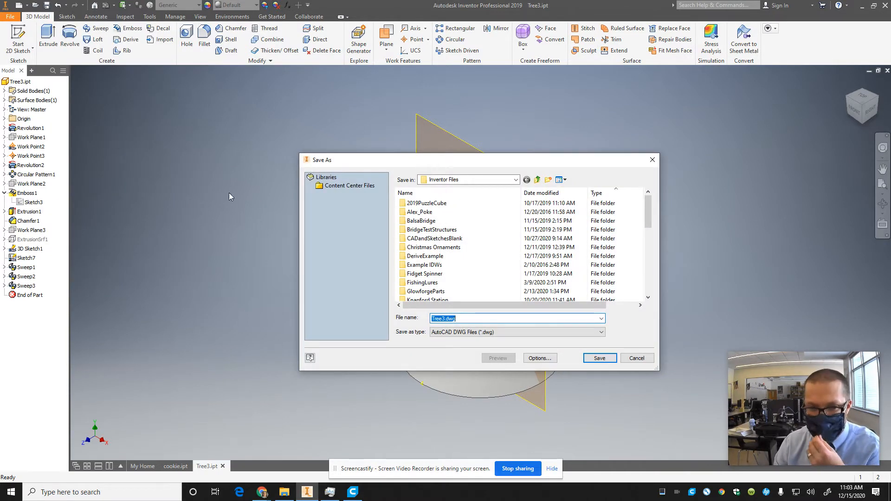
pyautogui.click(494, 332)
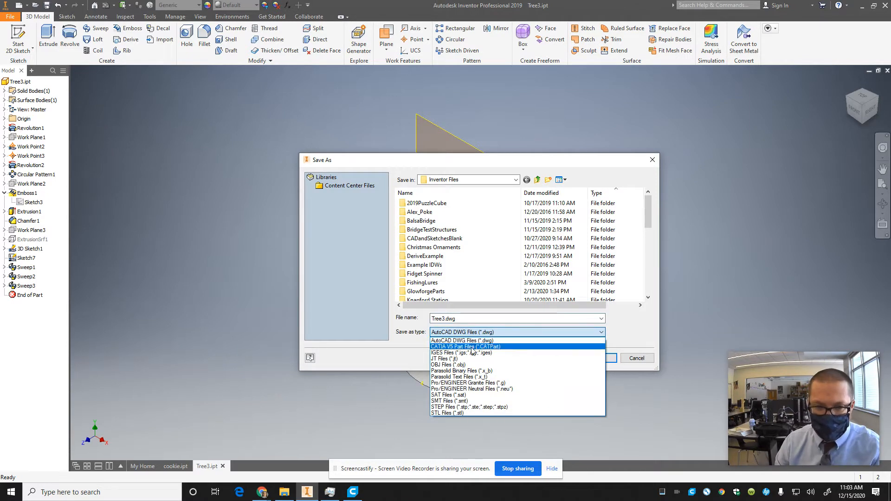
pyautogui.click(461, 414)
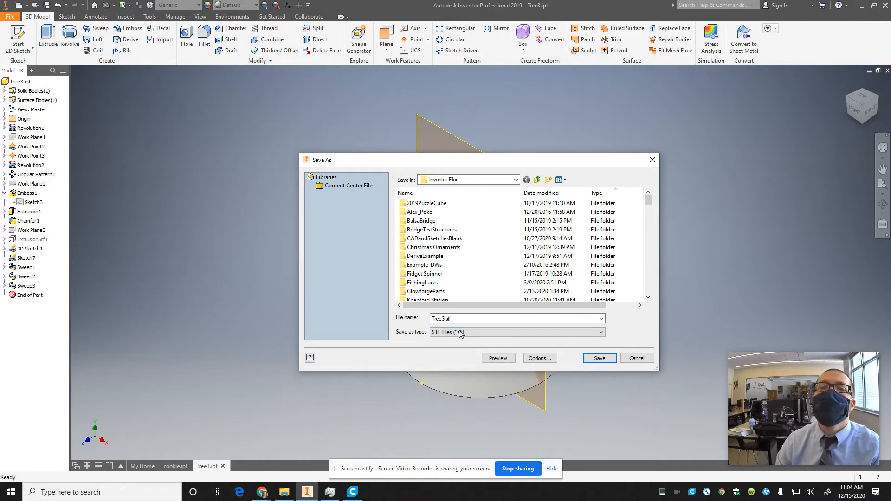
# Step: Set the STL export resolution to High in the save options
pyautogui.click(540, 358)
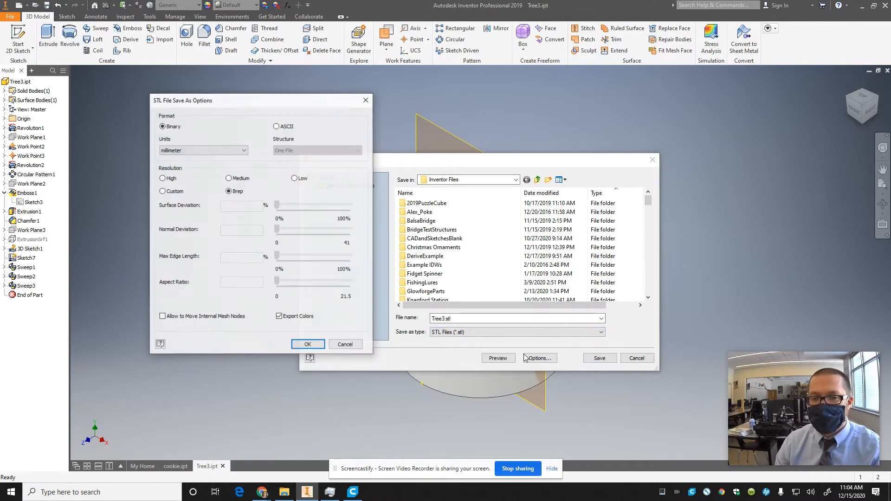
pyautogui.click(162, 178)
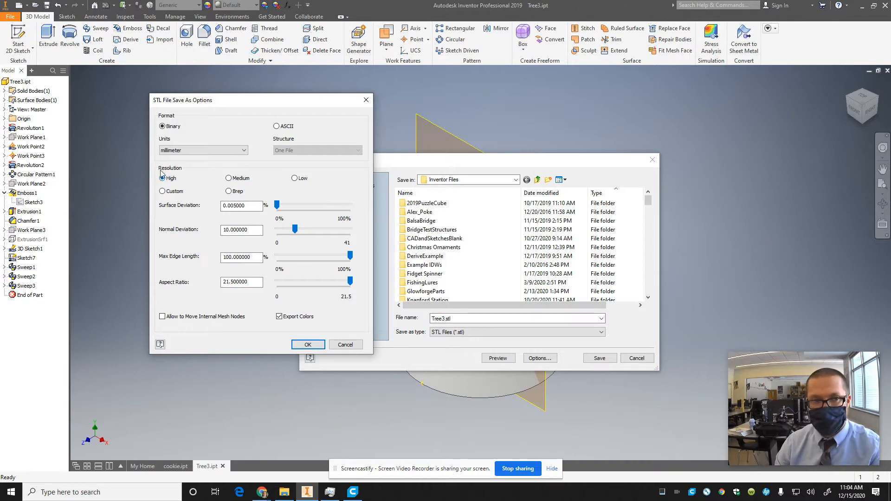
pyautogui.click(307, 344)
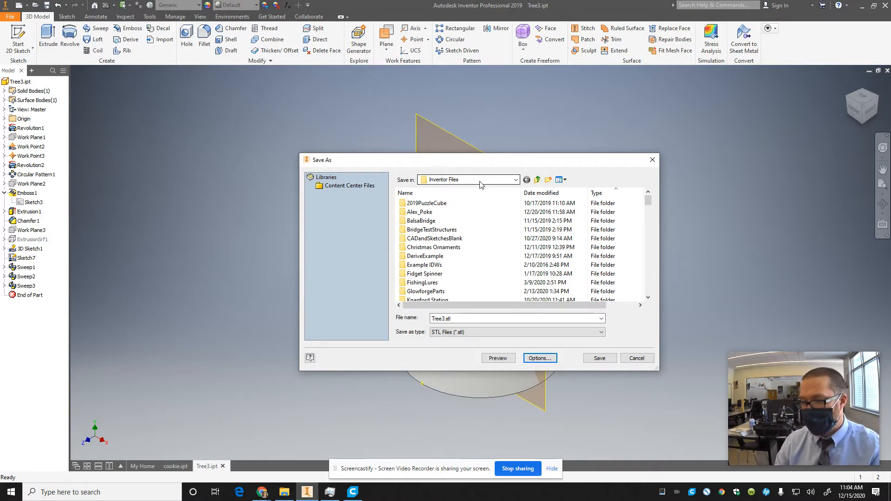
# Step: Name the export file GHORNTree3GREEN.stl by adding a prefix and the print color to the existing name
pyautogui.click(442, 319)
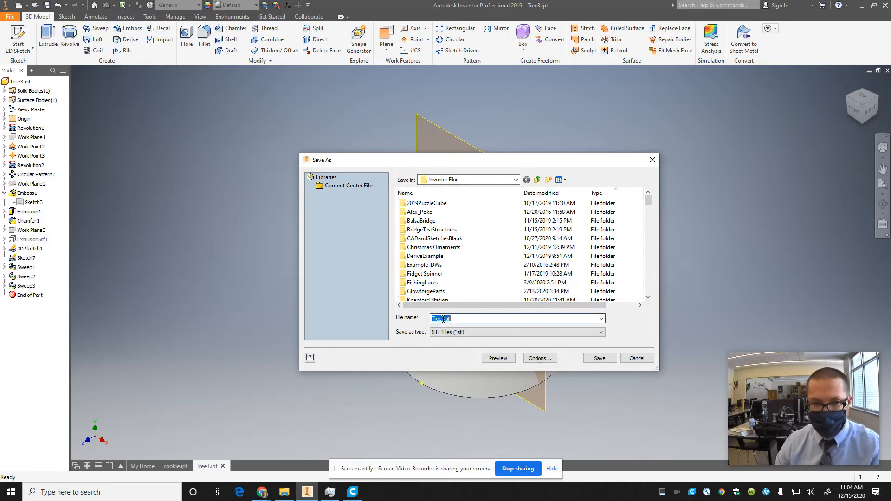
pyautogui.click(433, 319)
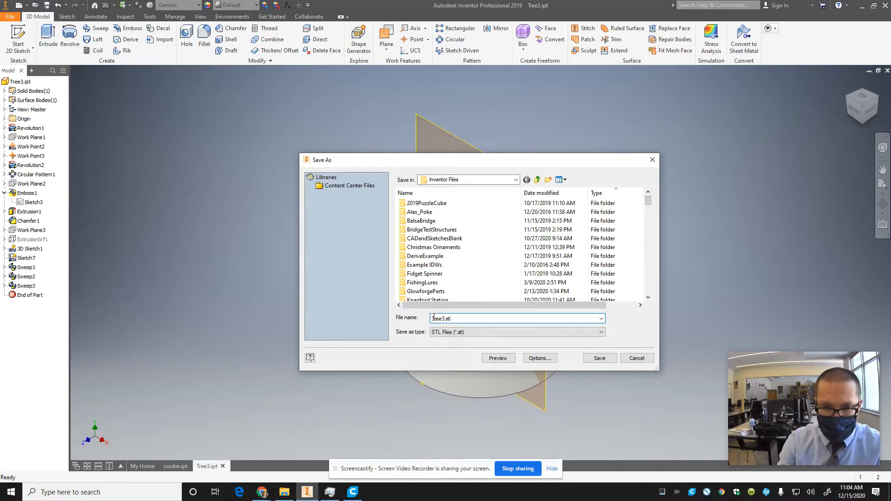
pyautogui.write('CH')
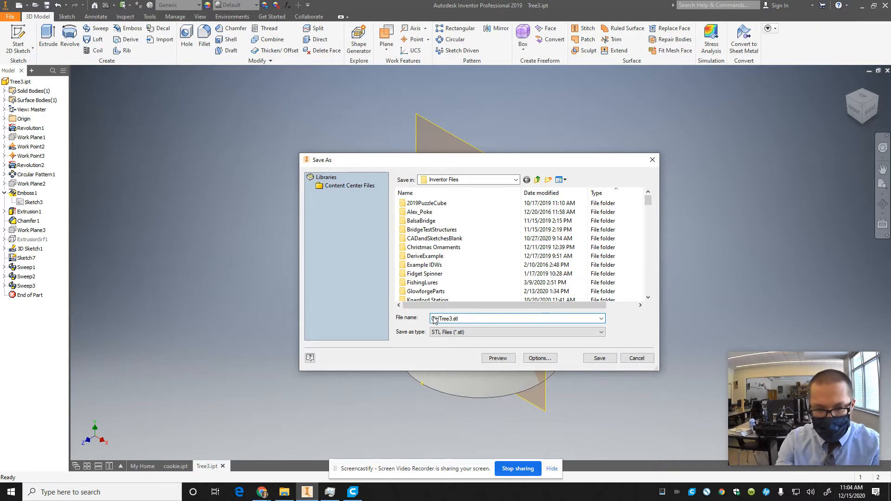
pyautogui.write('ORNB')
pyautogui.press('BackSpace')
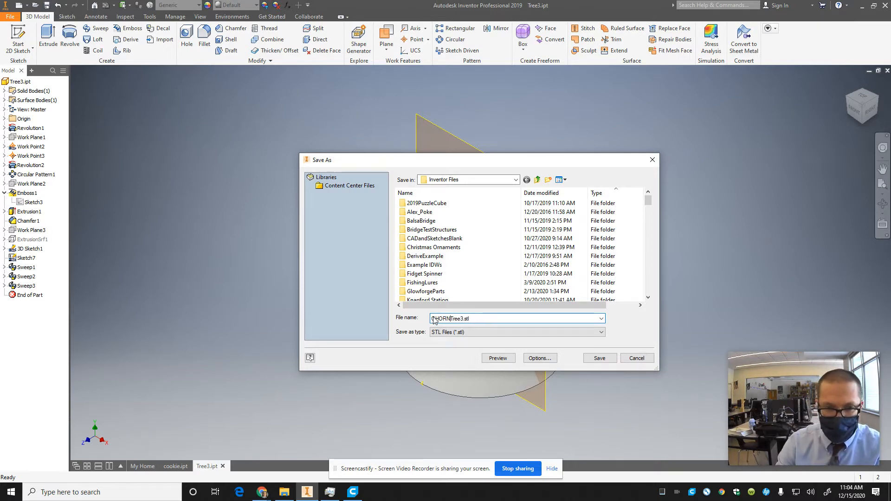
pyautogui.click(465, 319)
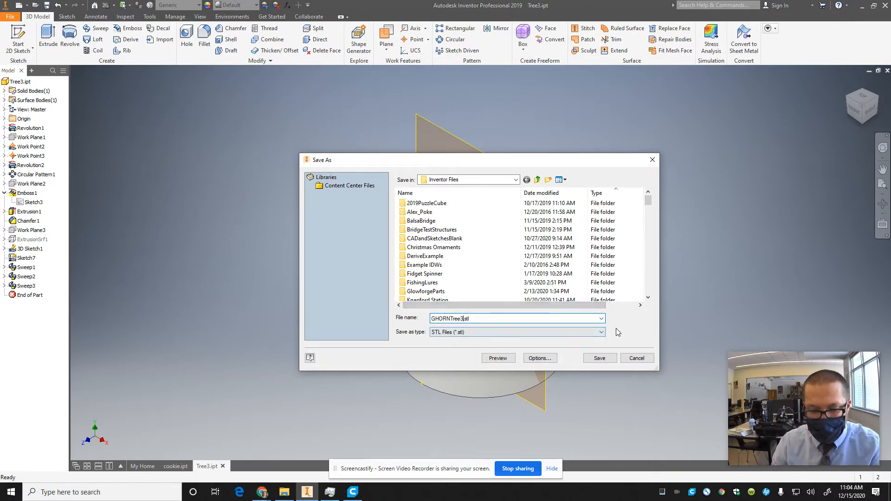
pyautogui.write('GR')
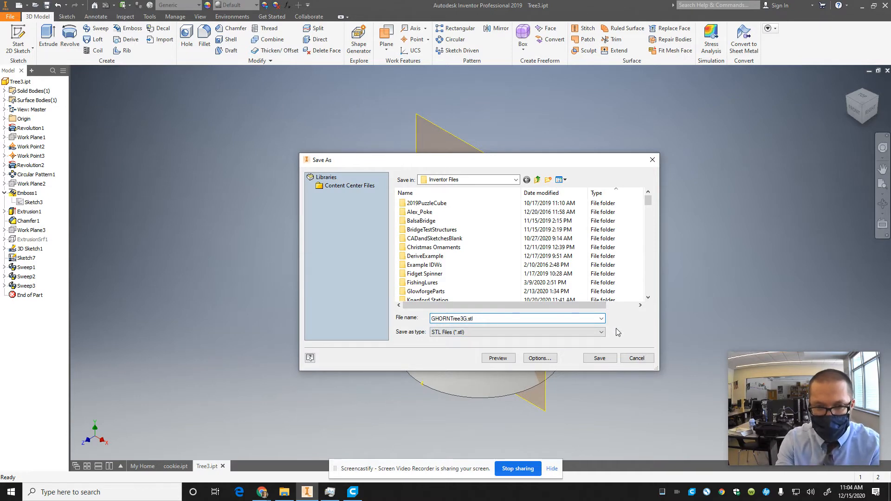
pyautogui.write('EEN')
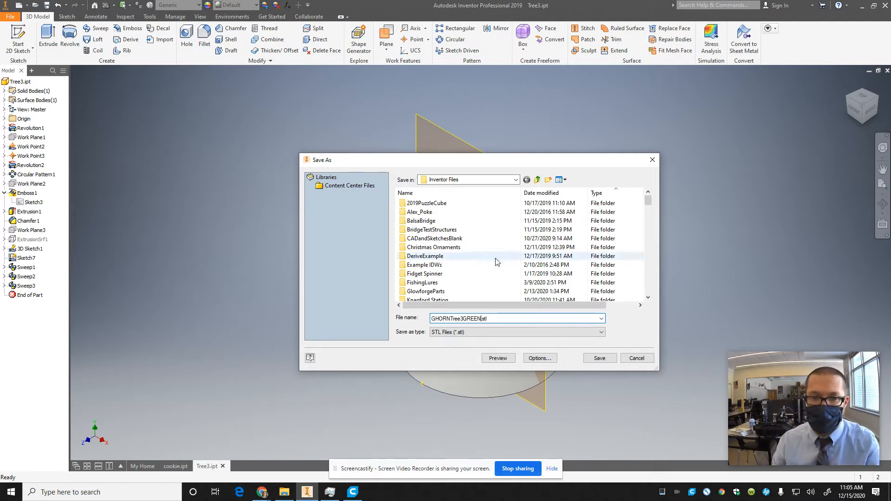
# Step: Shorten the file name's prefix to GH and save the STL as GHTree3GREEN.stl in the Inventor Files folder
pyautogui.click(448, 319)
pyautogui.press('BackSpace')
pyautogui.press('BackSpace')
pyautogui.press('BackSpace')
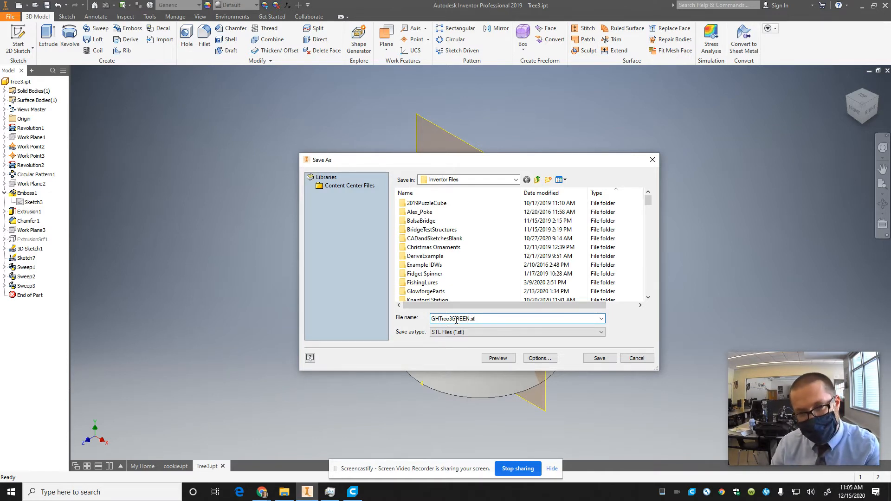
pyautogui.moveTo(457, 320); pyautogui.dragTo(472, 320)
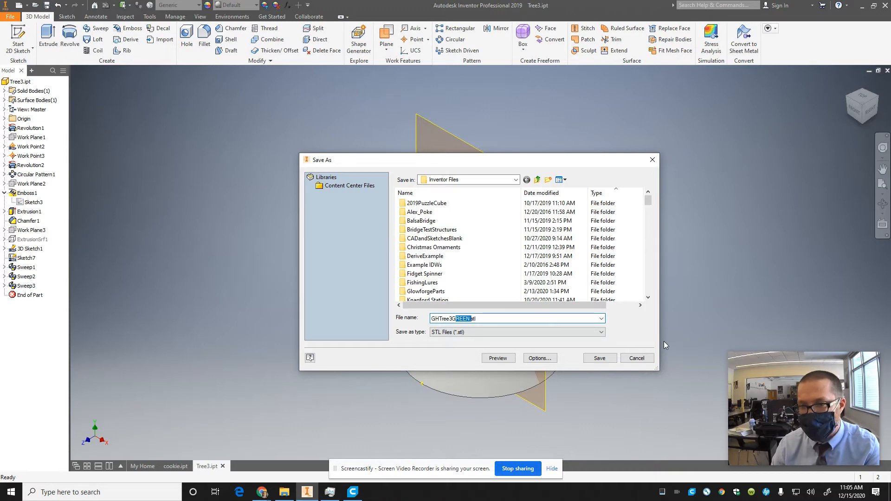
pyautogui.click(599, 358)
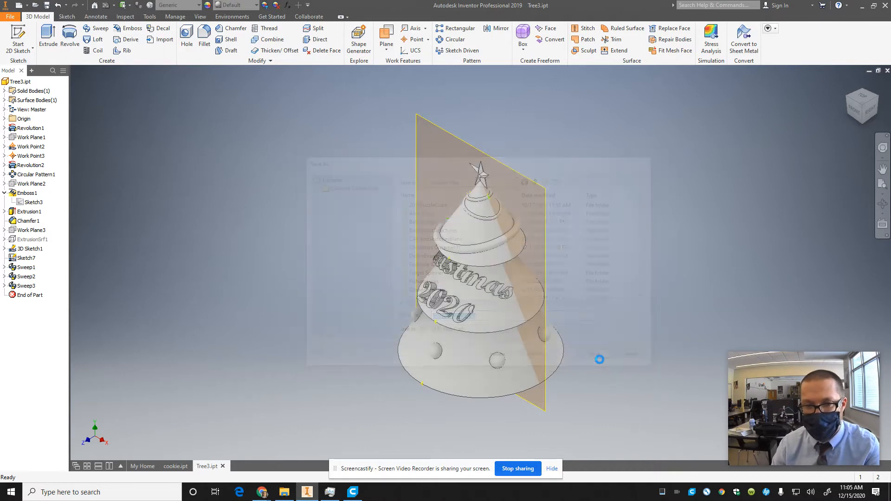
# Step: Switch to File Explorer and open Project 3 - Christmas Ornaments in the Engineering 1 (2020-2021) STLs To Print folder on the studentshare drive
pyautogui.click(862, 5)
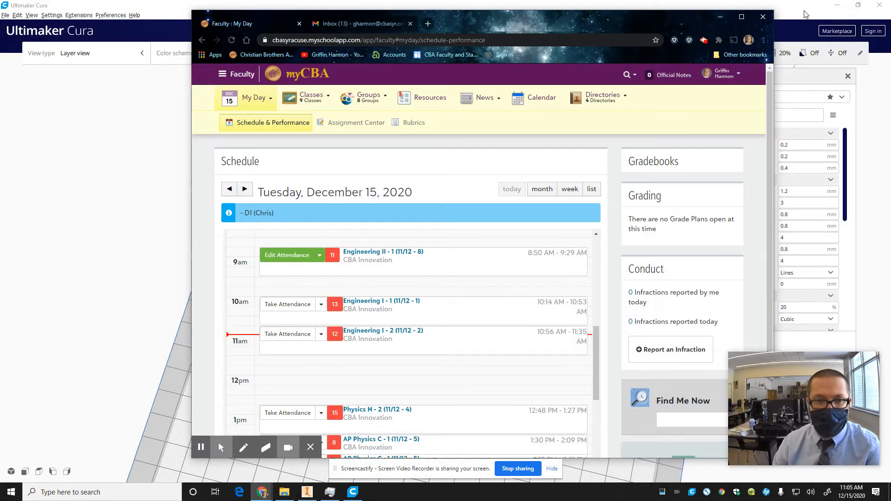
pyautogui.click(721, 17)
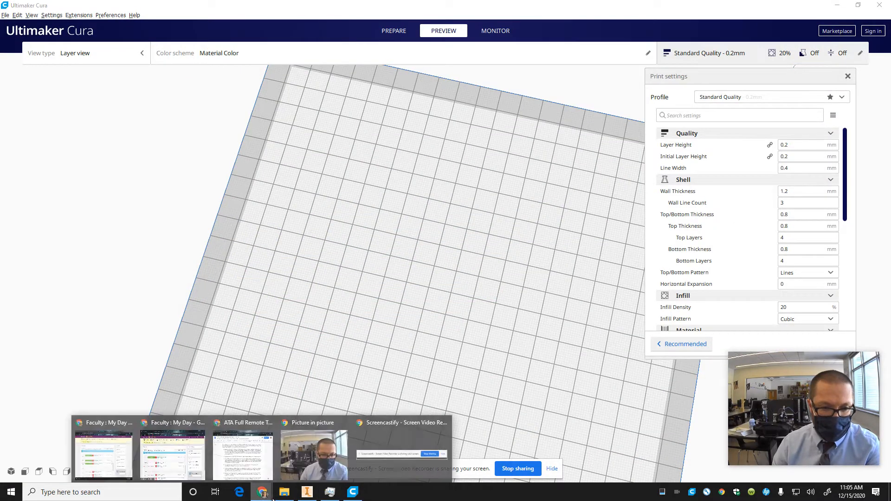
pyautogui.click(286, 494)
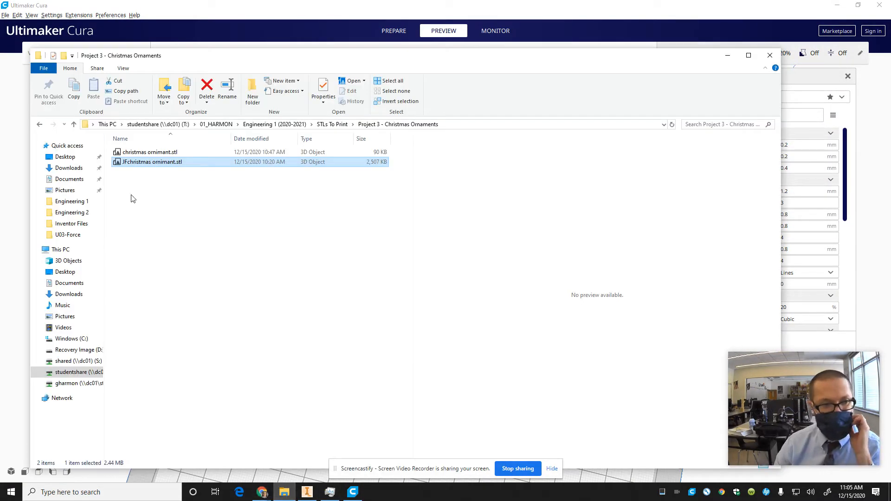
pyautogui.click(76, 372)
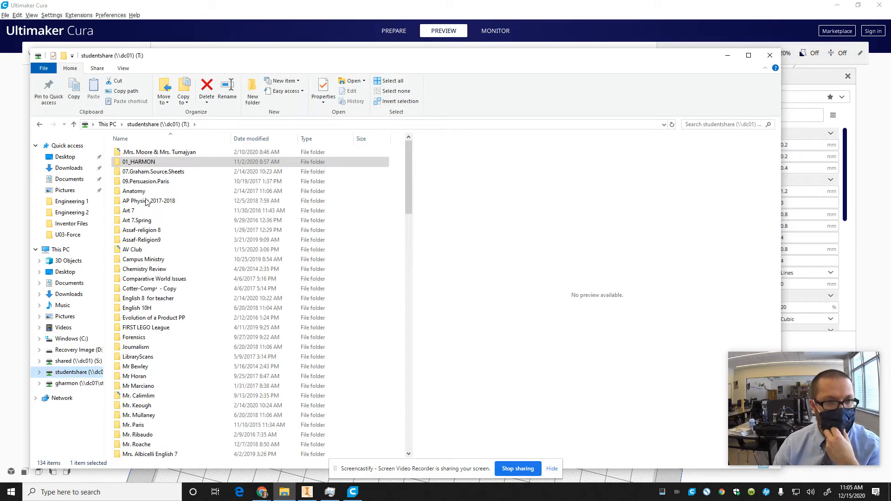
pyautogui.doubleClick(143, 164)
pyautogui.doubleClick(145, 181)
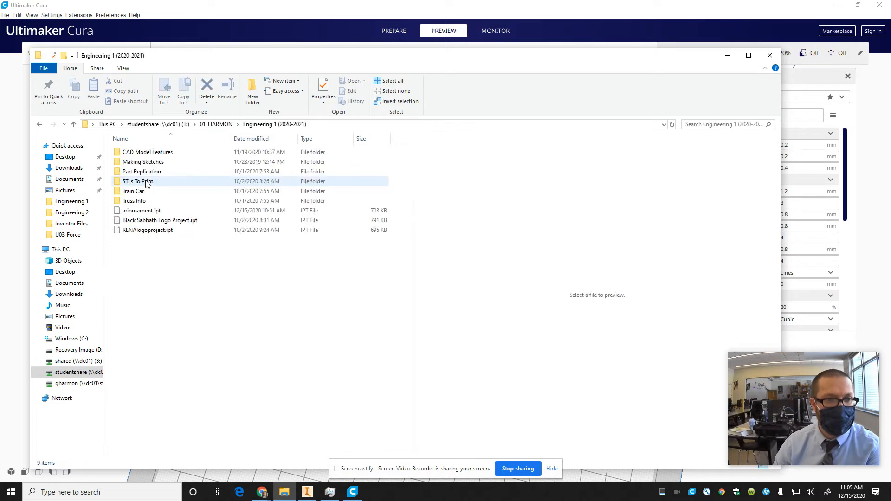
pyautogui.doubleClick(144, 181)
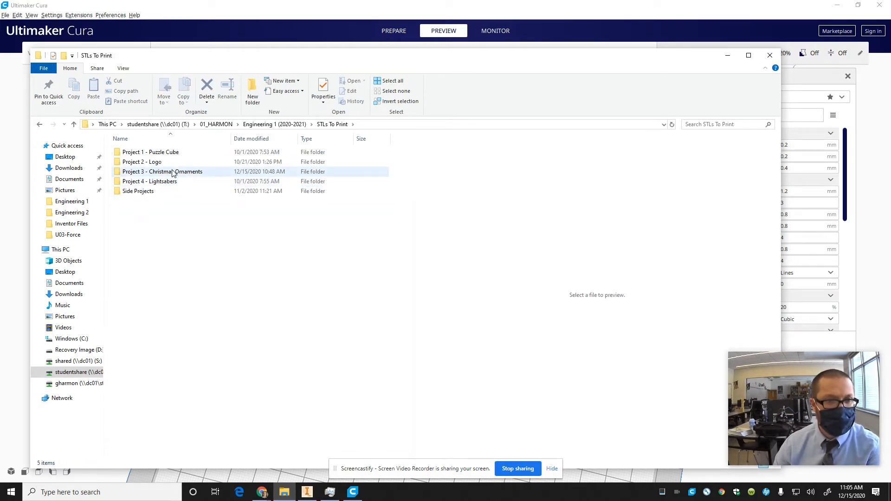
pyautogui.doubleClick(172, 173)
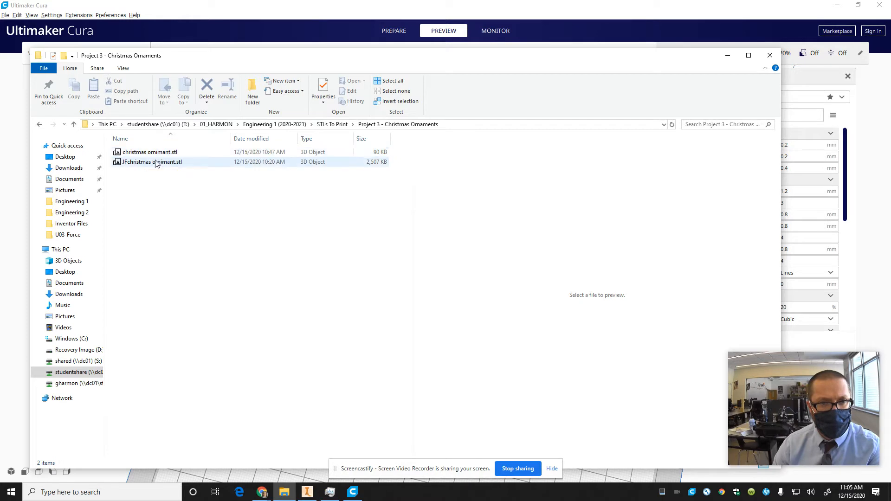
pyautogui.click(156, 156)
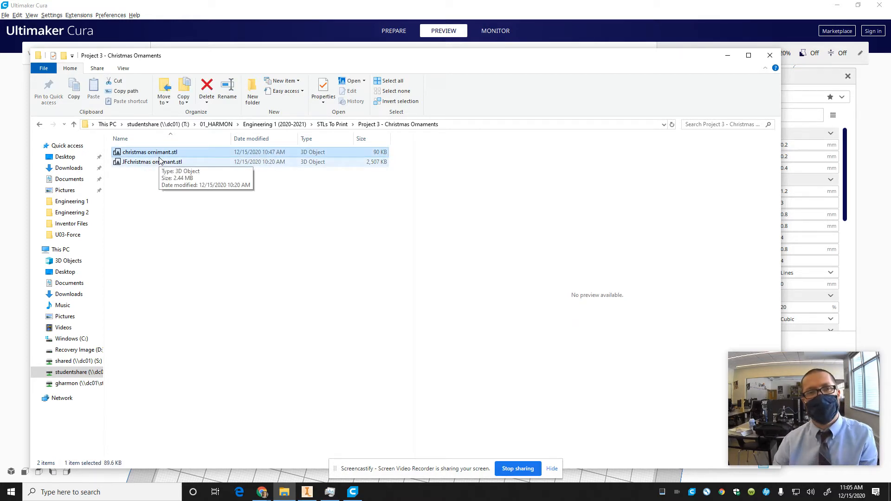
pyautogui.click(159, 162)
pyautogui.click(181, 209)
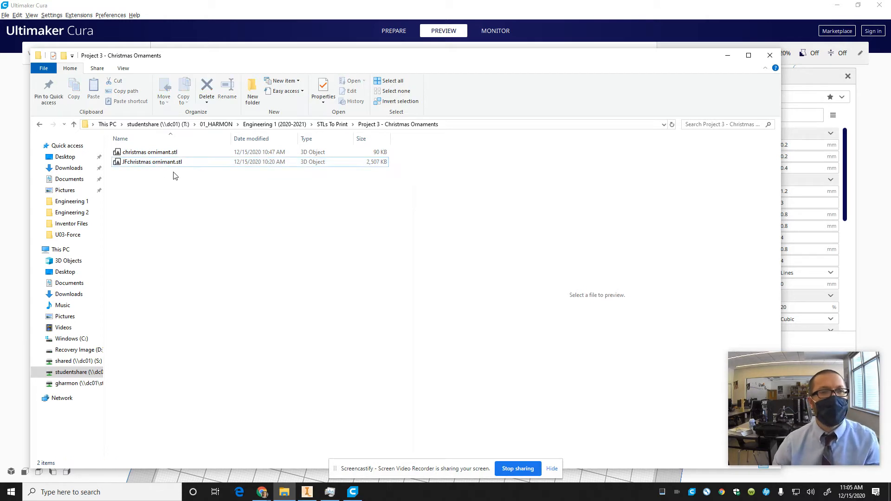
# Step: Open a second File Explorer window beside the first and show the staff user drive (U:) in it
pyautogui.click(43, 68)
pyautogui.click(52, 84)
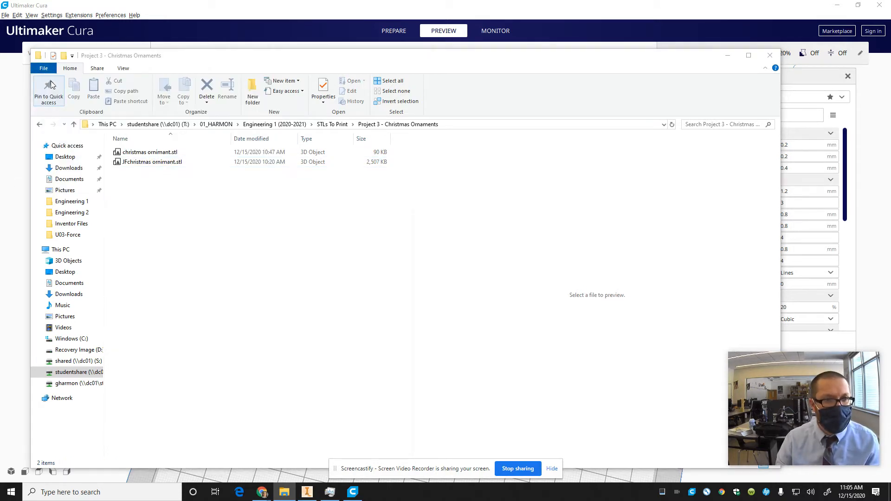
pyautogui.moveTo(188, 11); pyautogui.dragTo(405, 52)
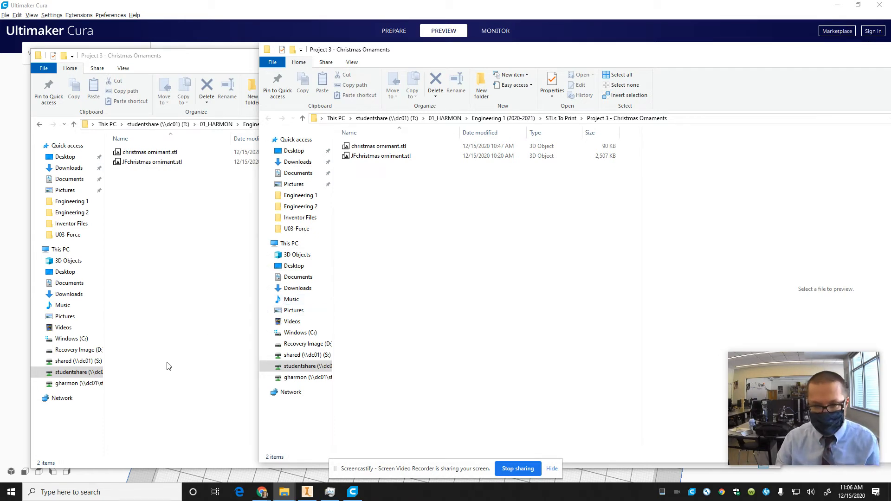
pyautogui.click(300, 377)
pyautogui.doubleClick(361, 216)
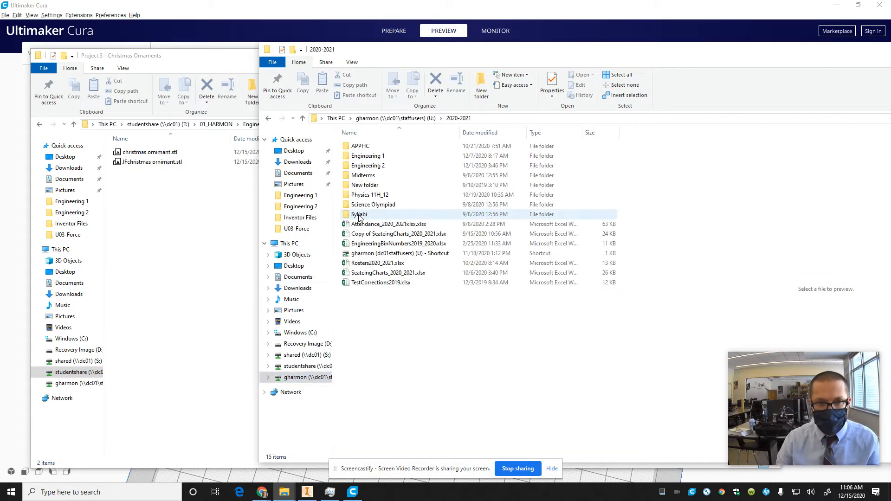
pyautogui.doubleClick(368, 158)
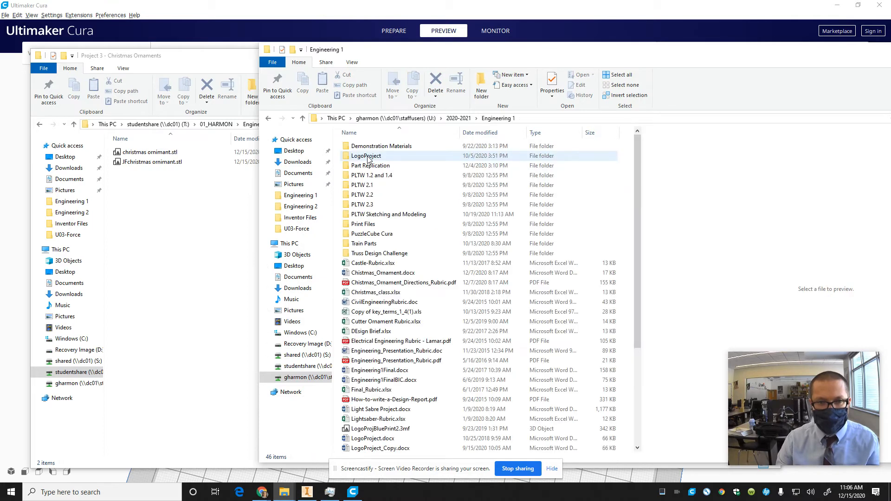
pyautogui.click(269, 118)
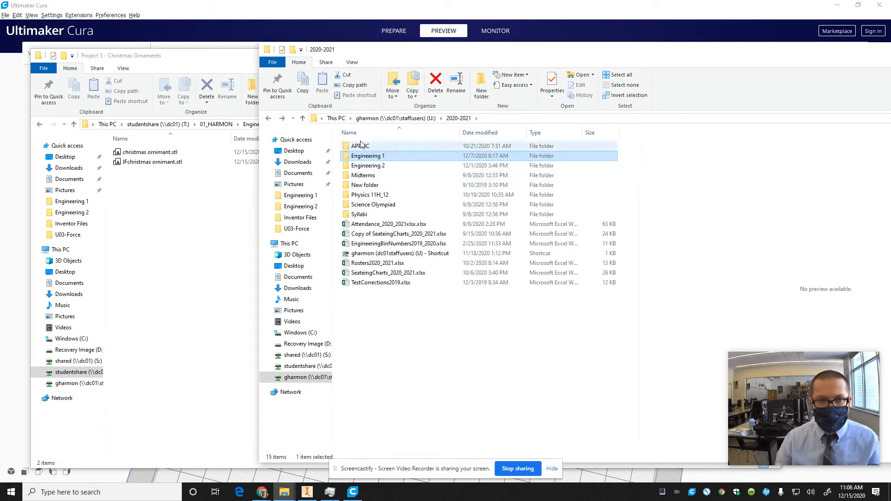
pyautogui.click(402, 119)
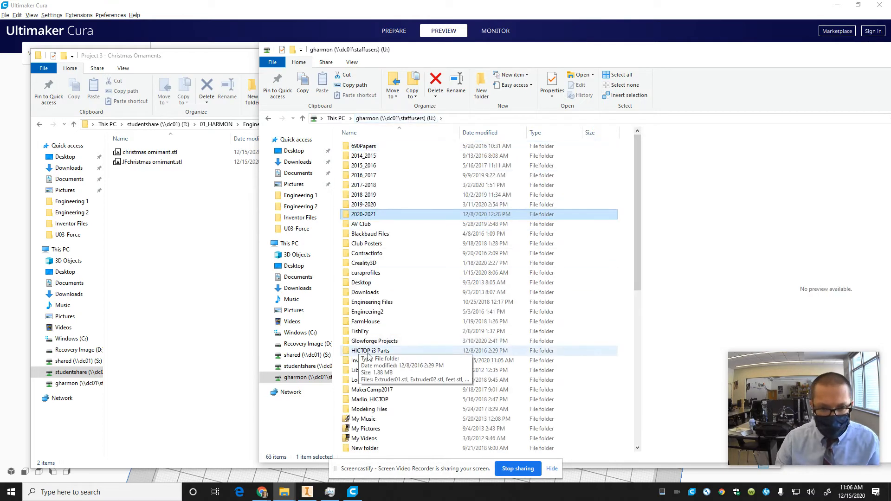
# Step: Copy GHTree3GREEN.stl from the Inventor Files folder on the staff drive into the Project 3 - Christmas Ornaments folder
pyautogui.doubleClick(372, 367)
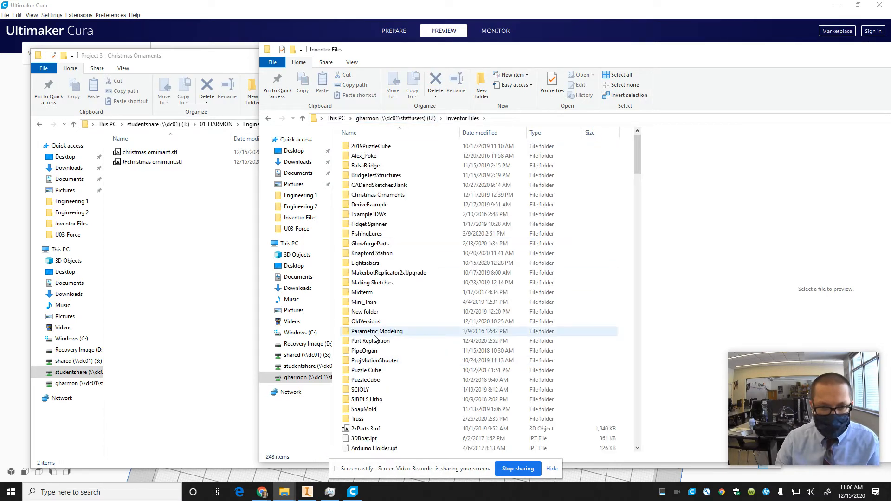
pyautogui.scroll(-7, 375, 342)
pyautogui.scroll(-15, 377, 346)
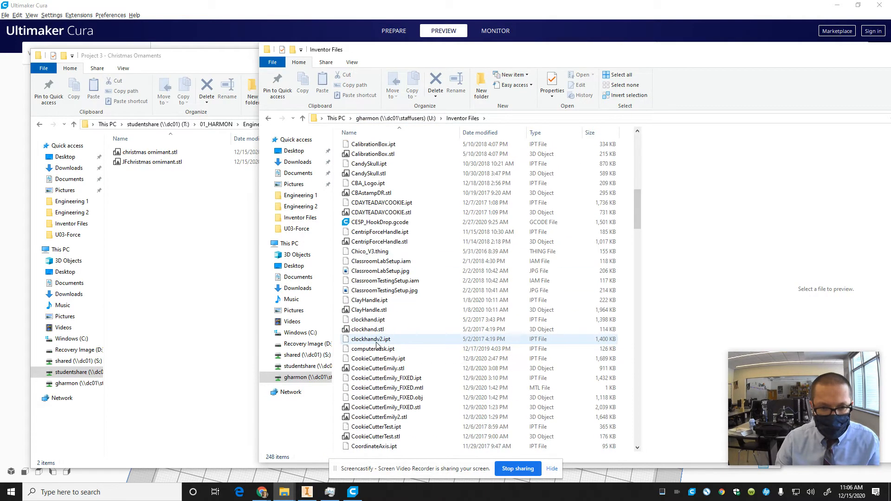
pyautogui.scroll(-5, 378, 346)
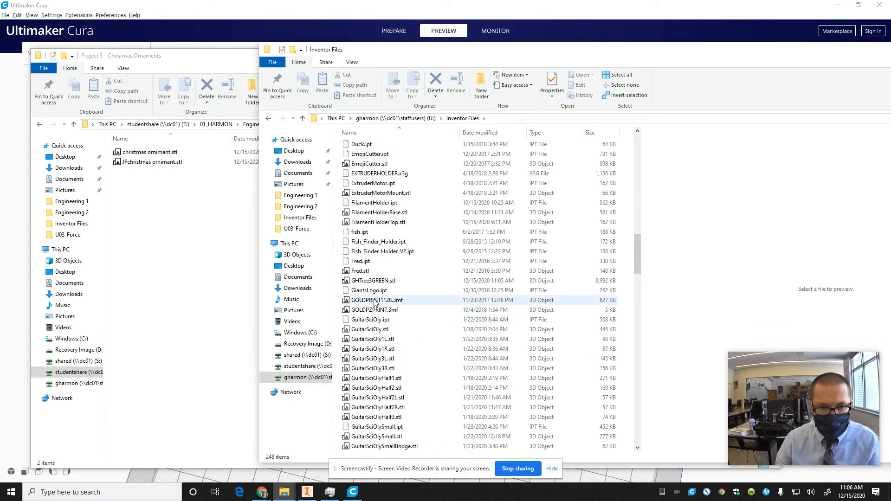
pyautogui.click(372, 282)
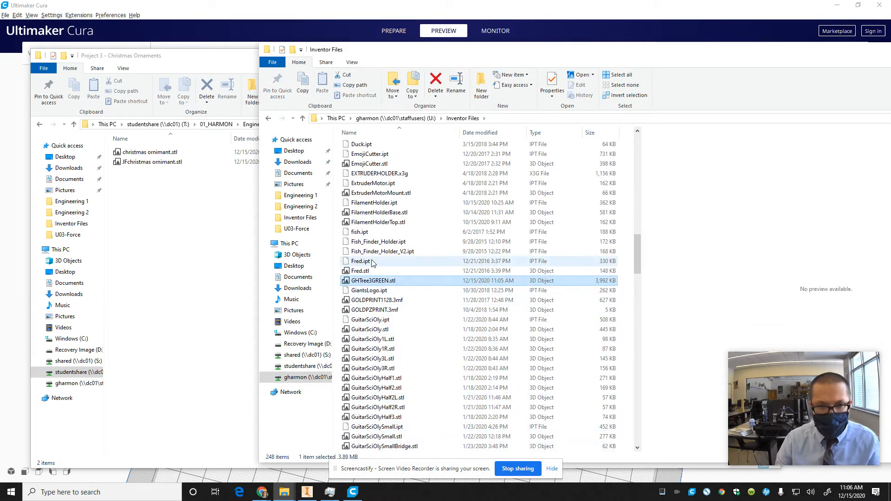
pyautogui.moveTo(359, 281); pyautogui.dragTo(154, 208)
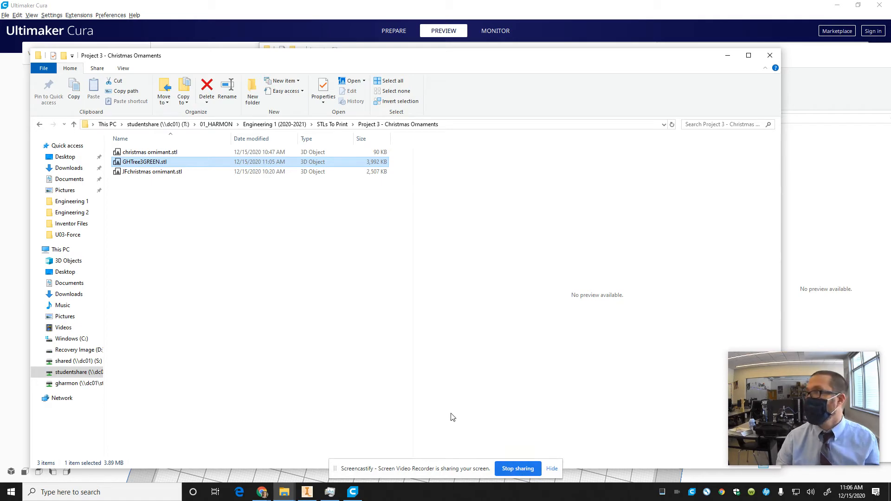
# Step: Switch to Ultimaker Cura and load GHTree3GREEN.stl from the Project 3 - Christmas Ornaments folder in the Prepare stage
pyautogui.click(308, 491)
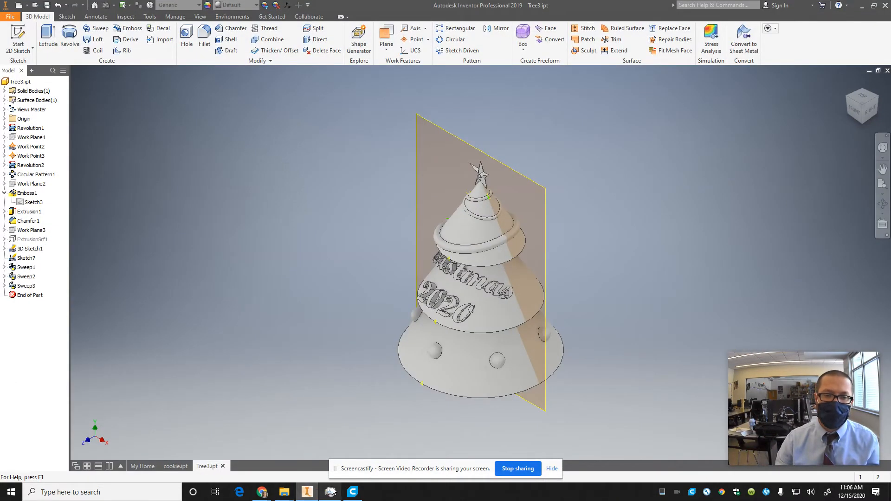
pyautogui.click(353, 492)
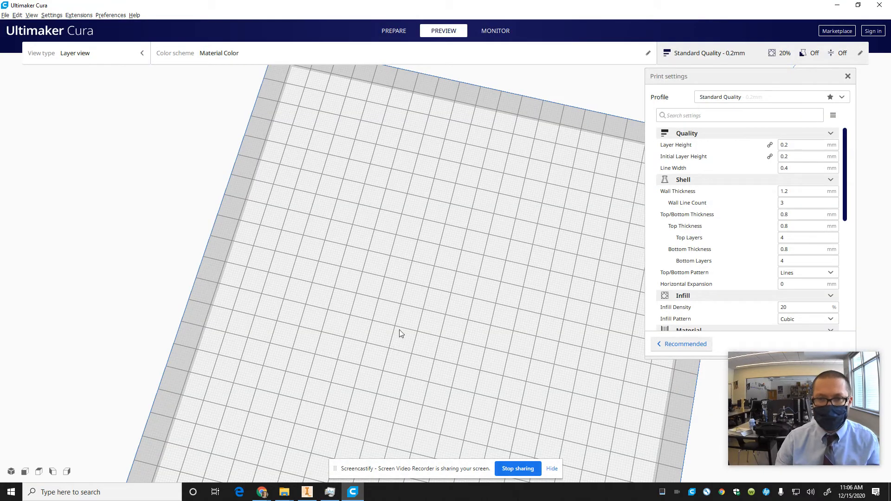
pyautogui.moveTo(400, 330); pyautogui.dragTo(340, 282, button='right')
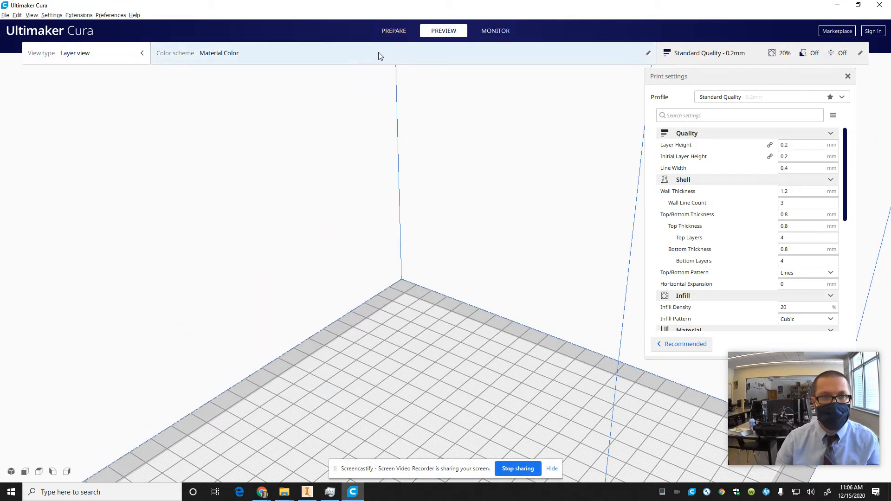
pyautogui.click(394, 31)
pyautogui.click(33, 53)
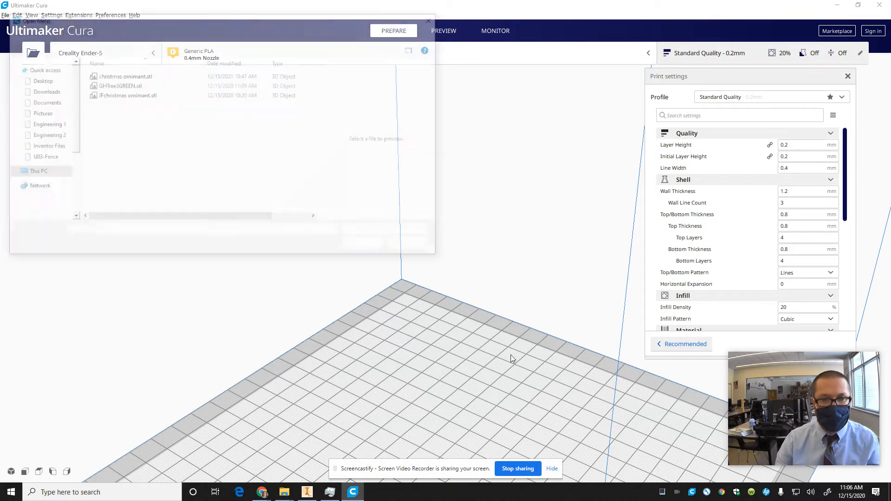
pyautogui.click(117, 85)
pyautogui.click(375, 233)
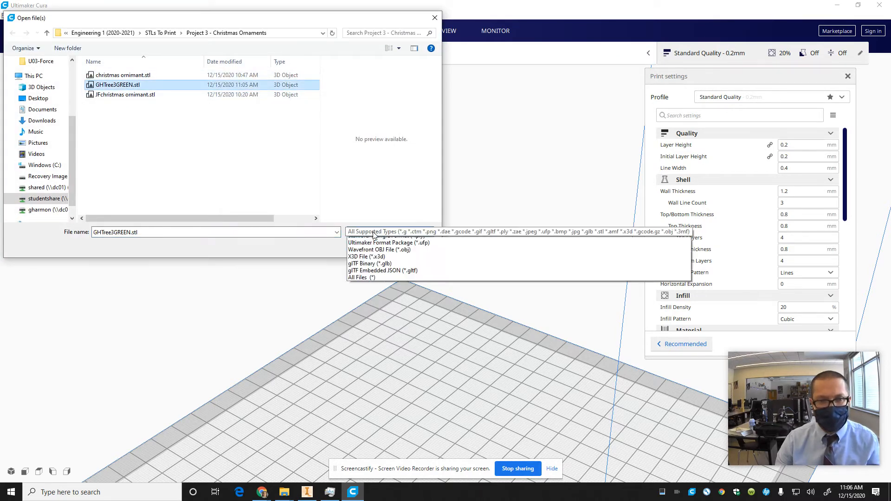
pyautogui.click(375, 232)
pyautogui.click(374, 246)
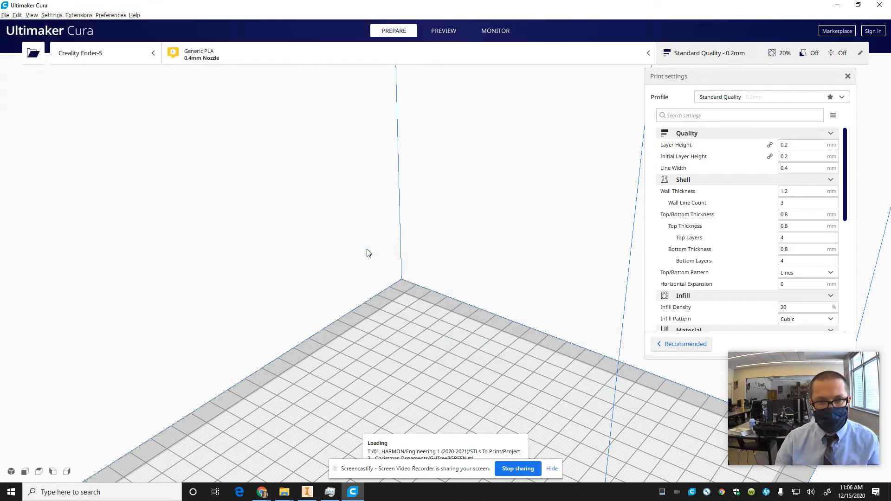
# Step: Rotate the tree model upright so that it stands on its wide base on the build plate
pyautogui.click(464, 405)
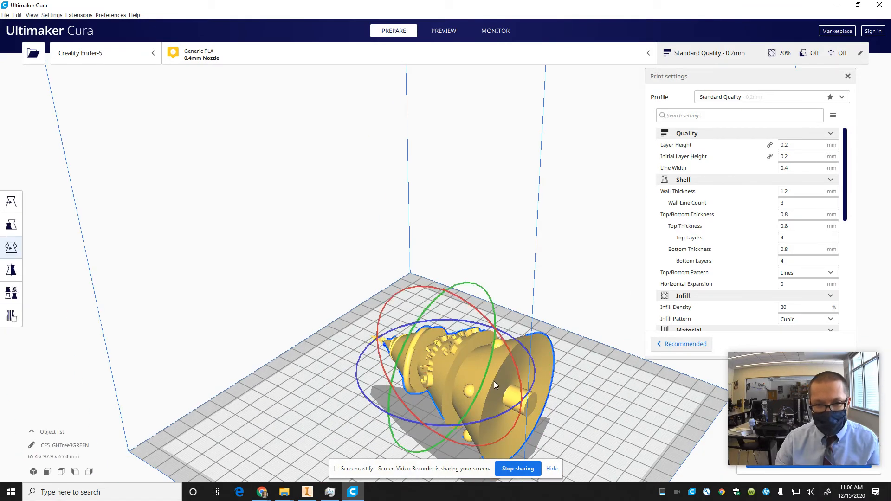
pyautogui.moveTo(451, 341); pyautogui.dragTo(452, 342)
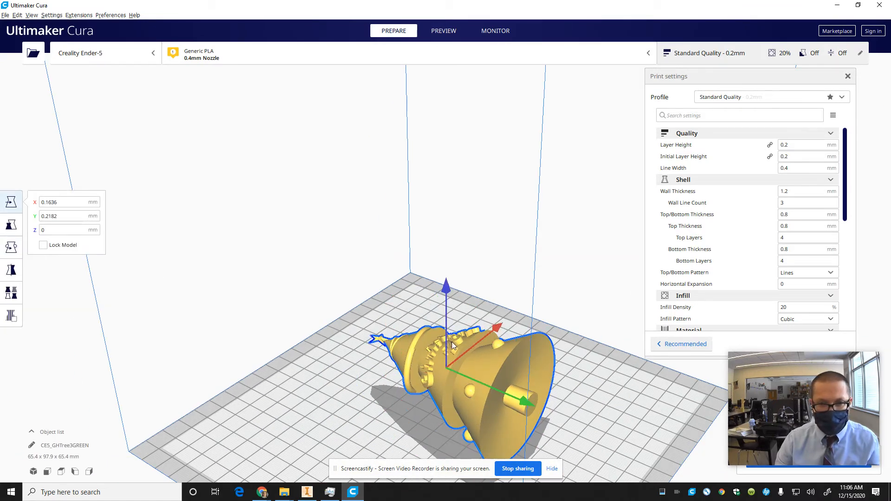
pyautogui.click(12, 253)
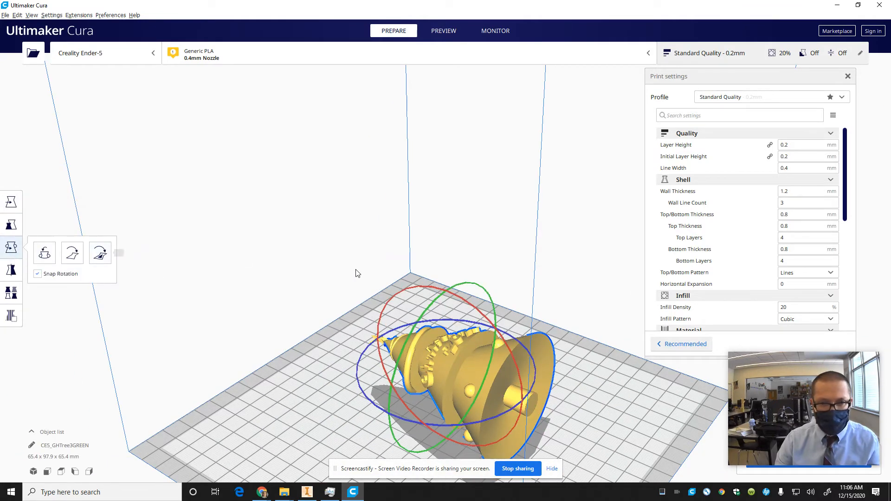
pyautogui.moveTo(444, 290); pyautogui.dragTo(506, 381)
pyautogui.click(584, 428)
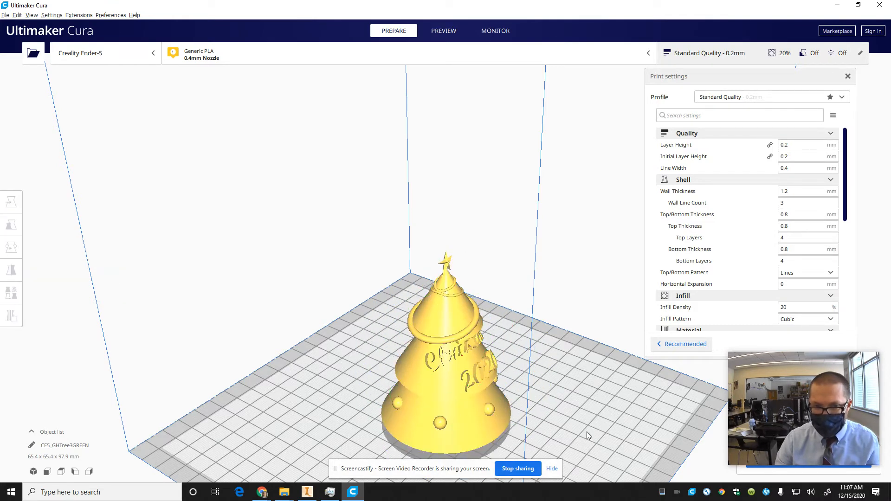
# Step: Slice the upright tree with the Standard Quality 0.2 mm profile and supports off
pyautogui.moveTo(587, 432); pyautogui.dragTo(589, 372, button='right')
pyautogui.scroll(-4, 506, 435)
pyautogui.moveTo(531, 334); pyautogui.dragTo(327, 401, button='right')
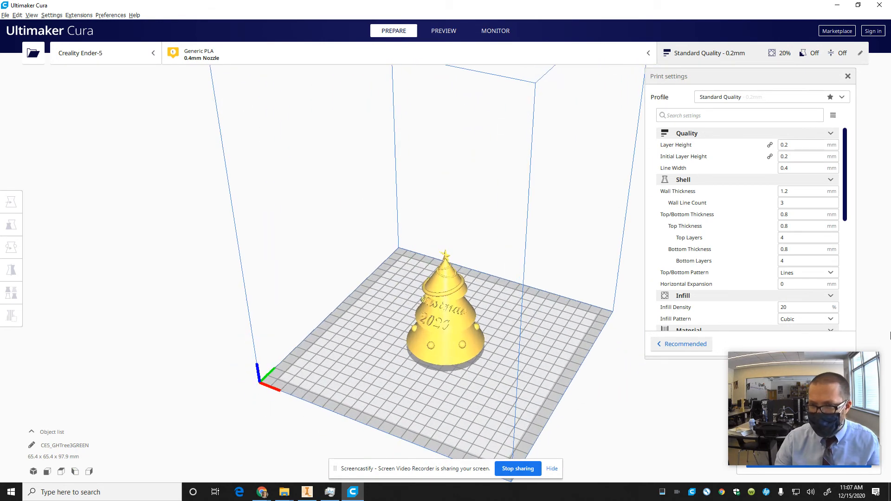
pyautogui.moveTo(841, 364); pyautogui.dragTo(842, 278)
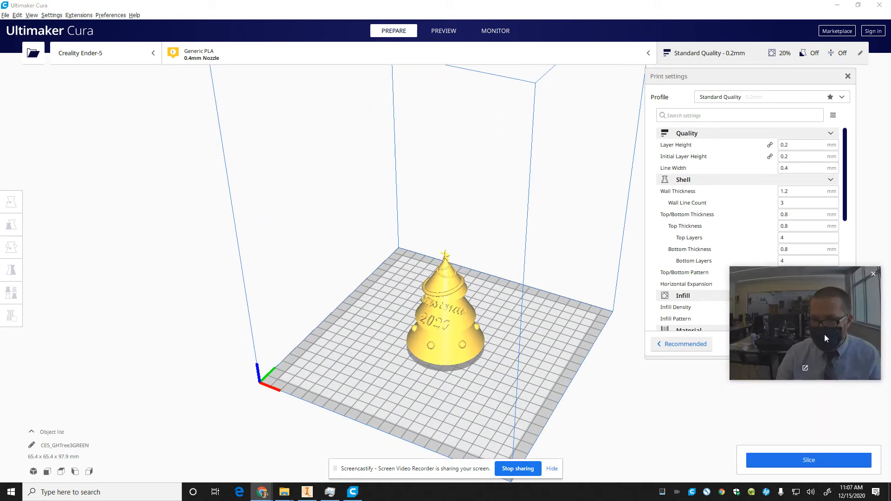
pyautogui.click(809, 465)
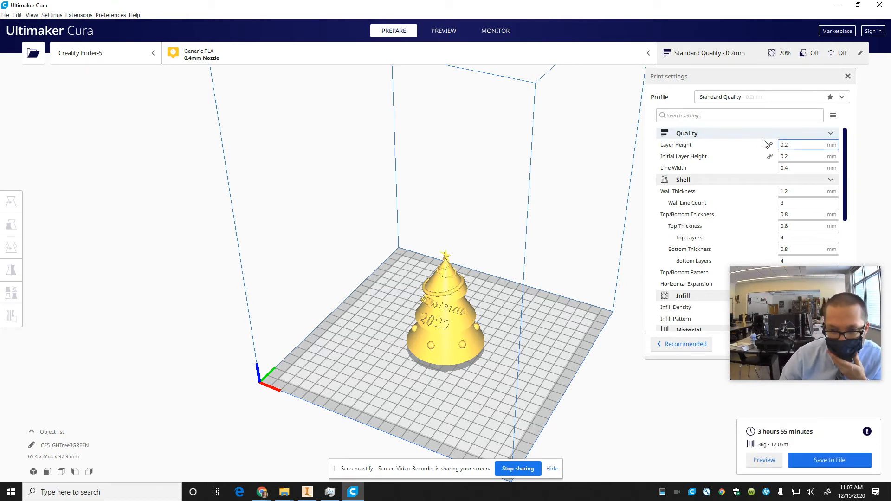
# Step: Preview the sliced tree in layer view down to layer 452 and examine its overhangs from below
pyautogui.scroll(2, 537, 344)
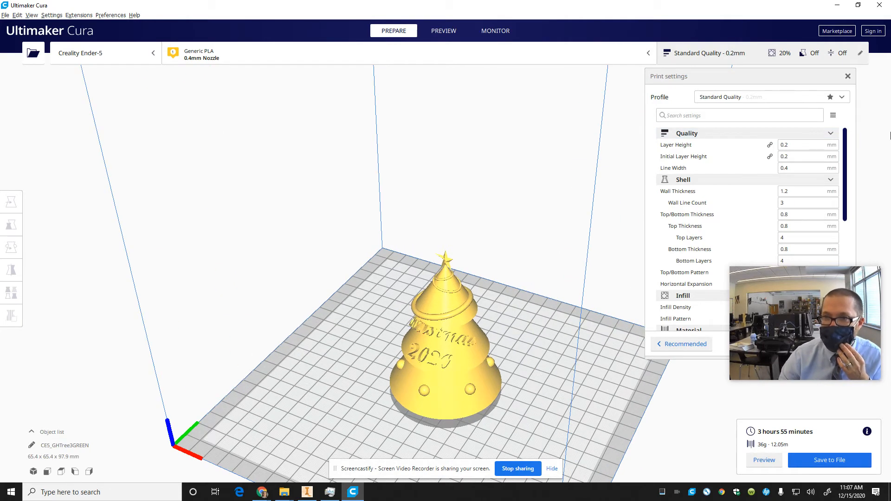
pyautogui.click(442, 30)
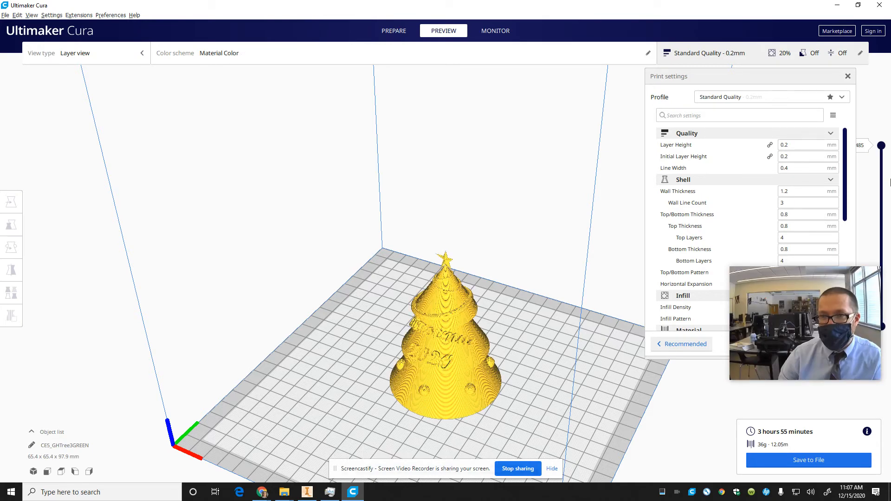
pyautogui.moveTo(882, 146); pyautogui.dragTo(866, 171)
pyautogui.moveTo(565, 400); pyautogui.dragTo(555, 344, button='right')
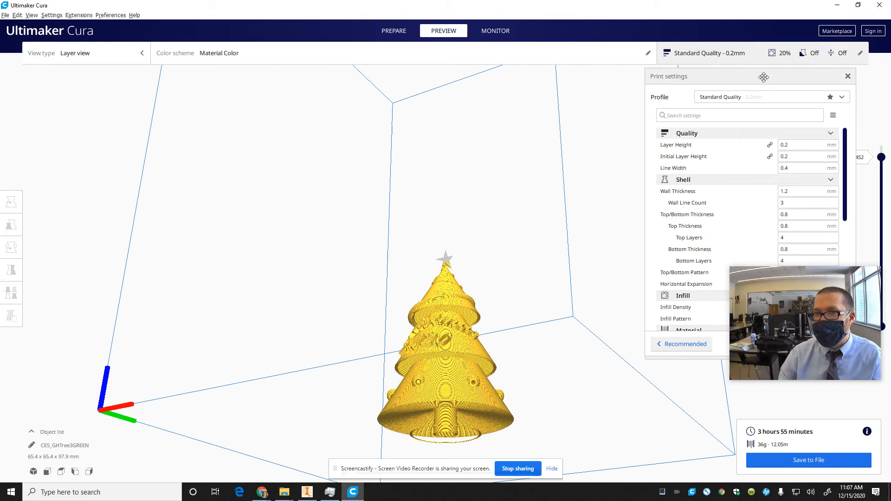
# Step: Move the print settings clear of the layer slider and enable Generate Support
pyautogui.moveTo(764, 76); pyautogui.dragTo(656, 76)
pyautogui.scroll(-5, 605, 283)
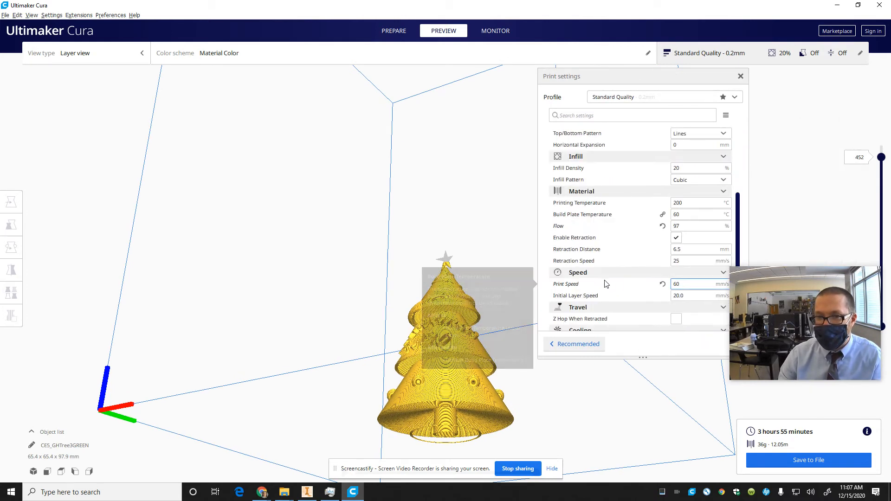
pyautogui.scroll(-3, 605, 284)
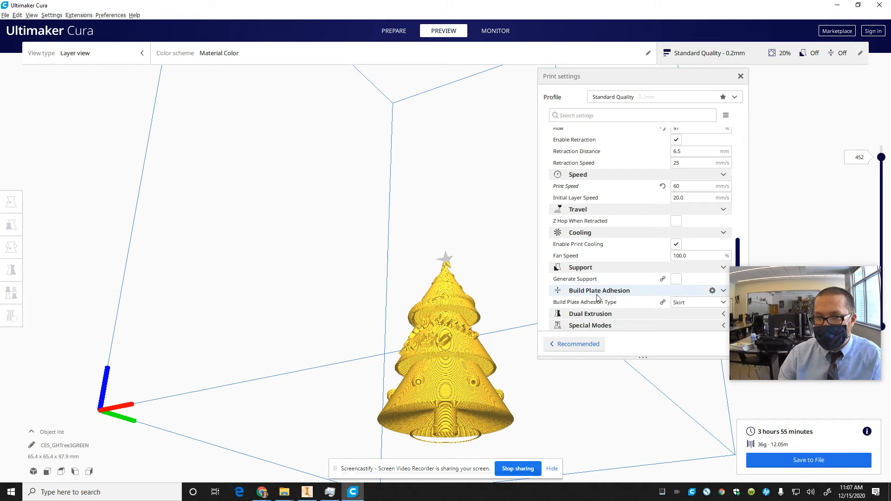
pyautogui.click(676, 279)
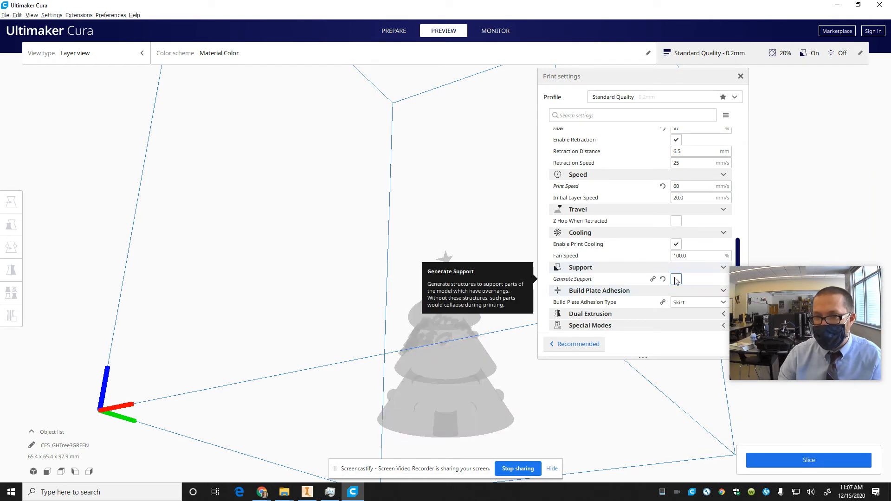
# Step: Set the Support Z Distance to 0.4 mm and the Support Density to 10%
pyautogui.scroll(-1, 682, 287)
pyautogui.scroll(-3, 681, 287)
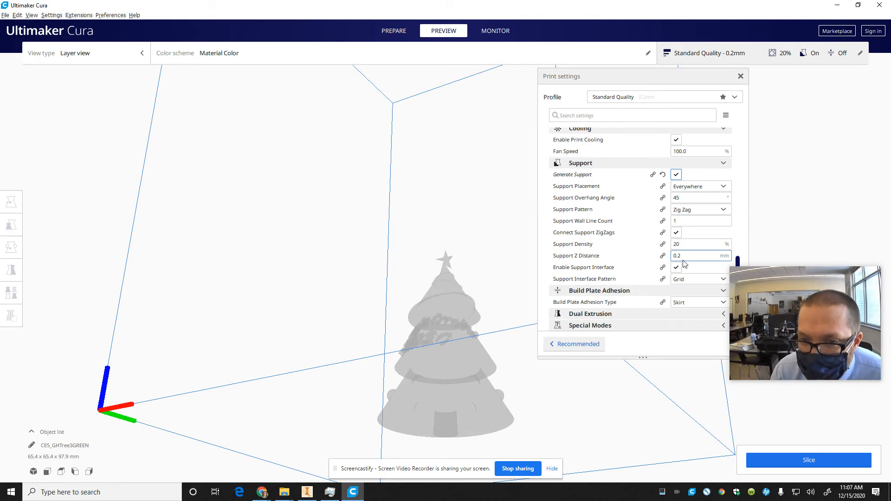
pyautogui.scroll(15, 684, 256)
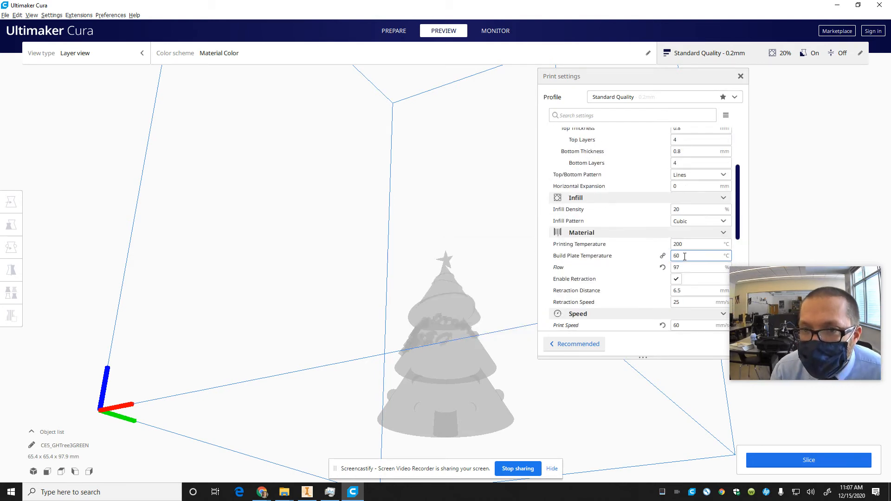
pyautogui.scroll(-10, 686, 259)
pyautogui.scroll(-4, 686, 259)
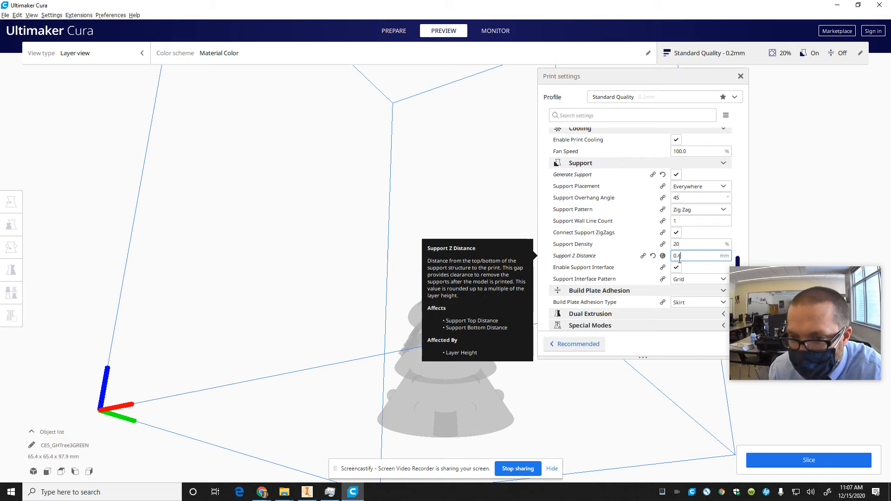
pyautogui.hotkey('shift', 'Tab')
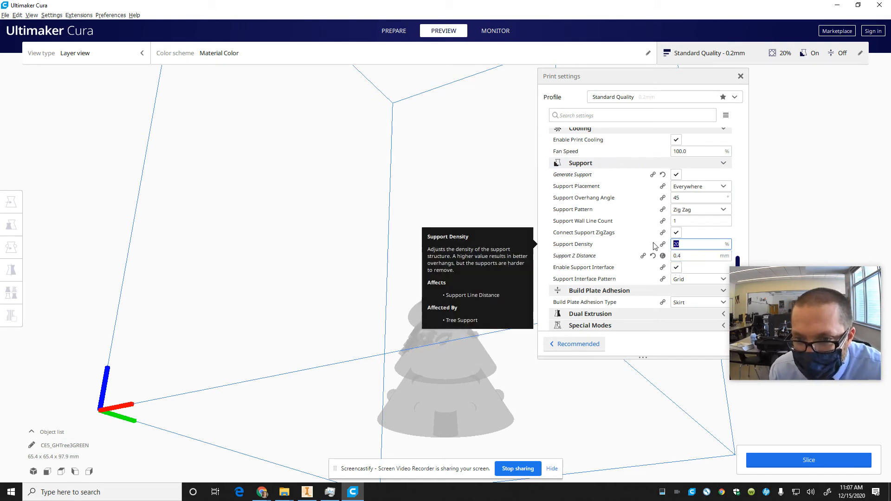
pyautogui.write('10')
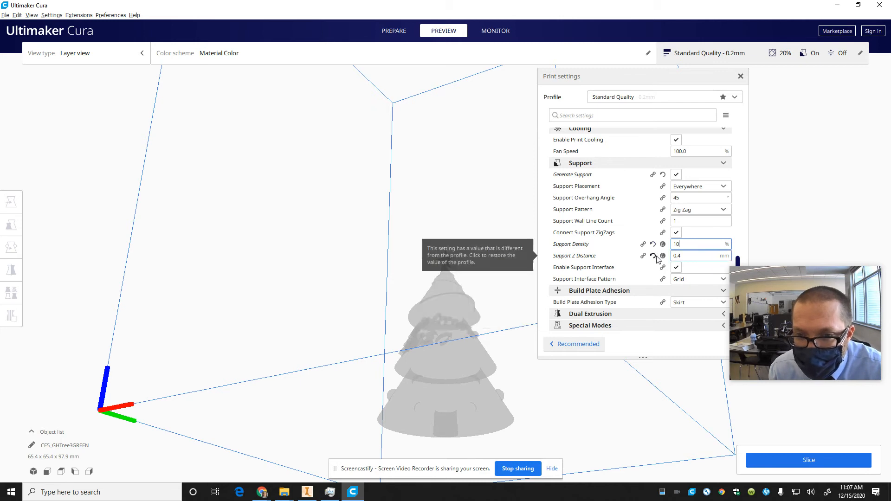
# Step: Disable Support Interface and Connect Support ZigZags, set the Support Wall Line Count to 0, and reslice the tree
pyautogui.click(676, 267)
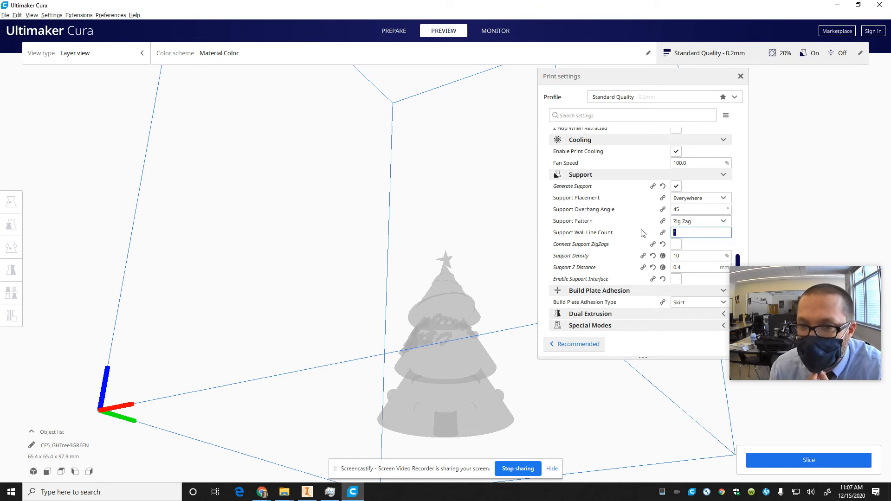
pyautogui.write('0')
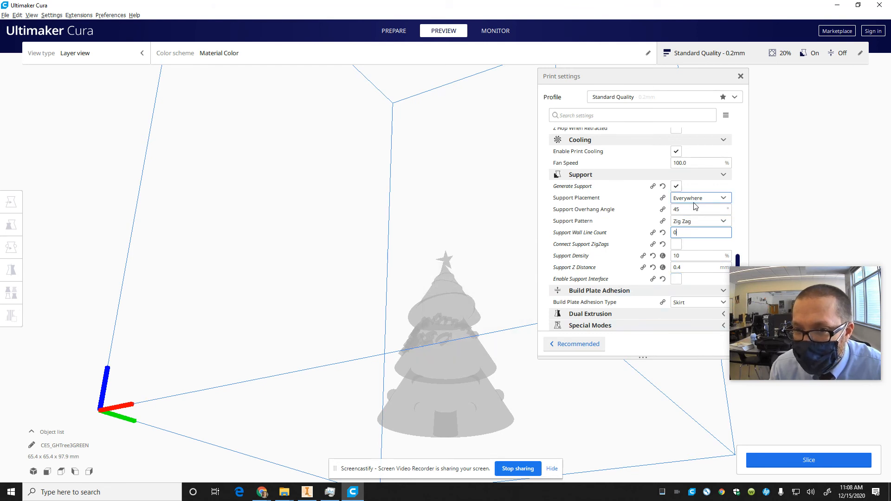
pyautogui.click(804, 459)
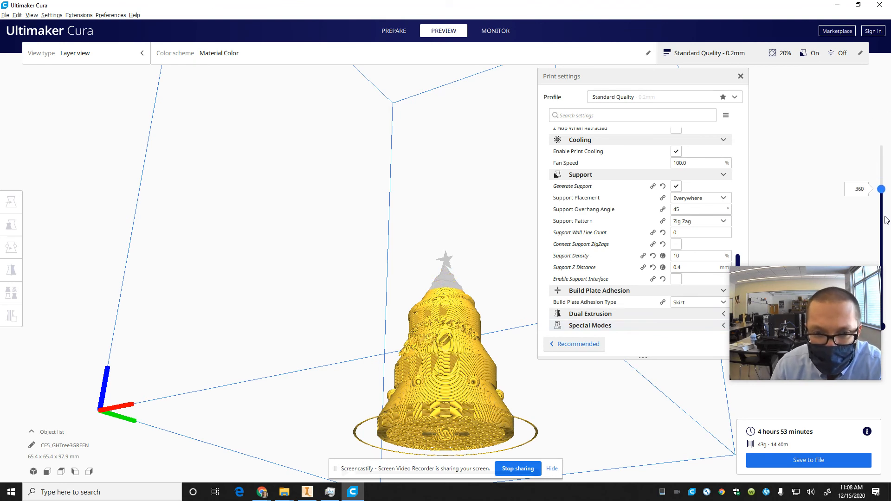
# Step: Lower the layer preview to layer 238 and examine the infill and the supports around the tree tiers and the 2020 text
pyautogui.moveTo(886, 219); pyautogui.dragTo(877, 258)
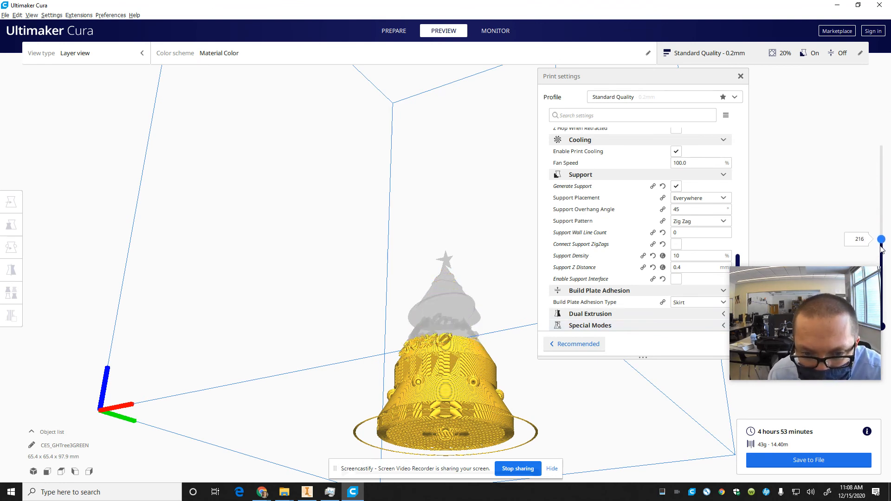
pyautogui.moveTo(450, 331); pyautogui.dragTo(444, 390, button='right')
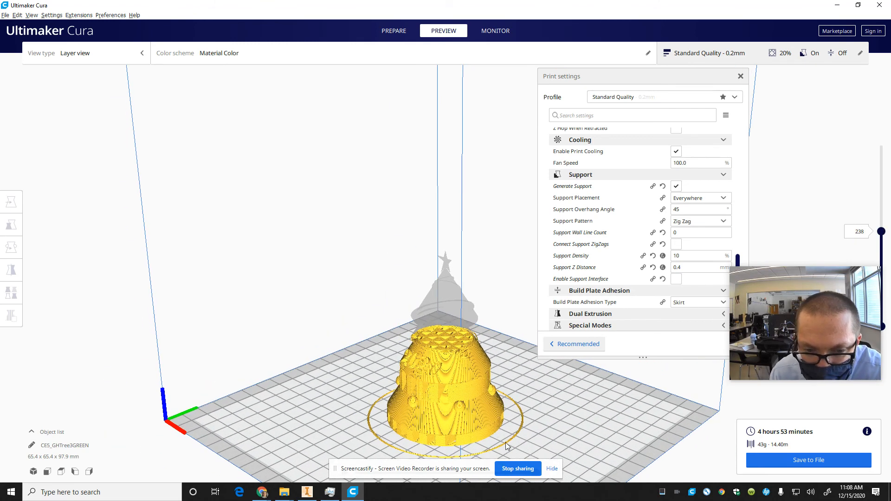
pyautogui.moveTo(507, 443); pyautogui.dragTo(552, 446, button='right')
pyautogui.scroll(-3, 439, 353)
pyautogui.scroll(5, 440, 353)
pyautogui.moveTo(439, 352); pyautogui.dragTo(459, 424, button='right')
pyautogui.scroll(4, 458, 417)
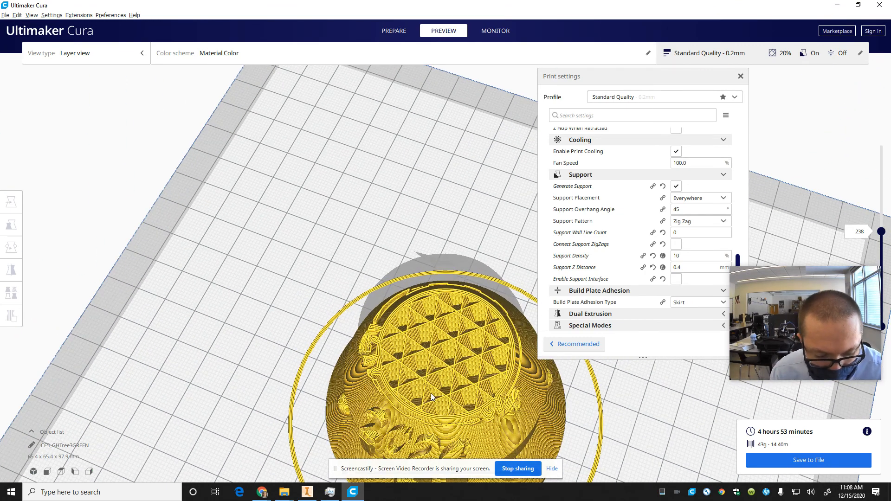
pyautogui.moveTo(431, 394); pyautogui.dragTo(492, 372, button='right')
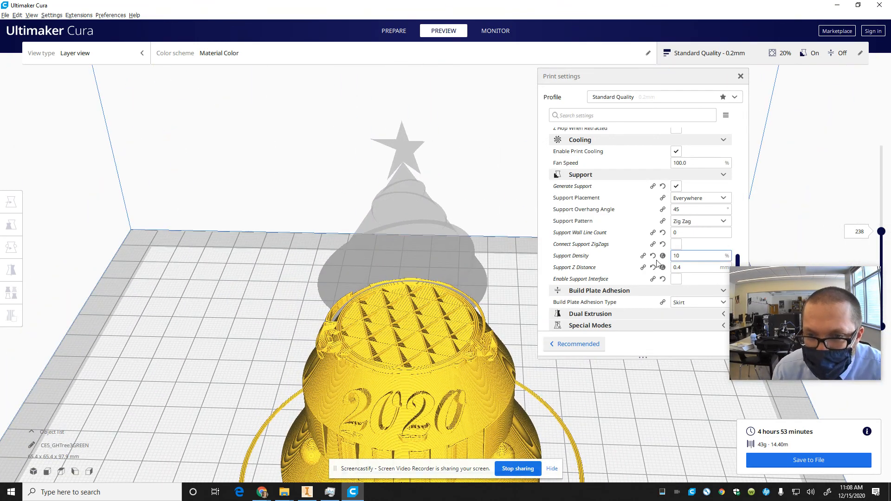